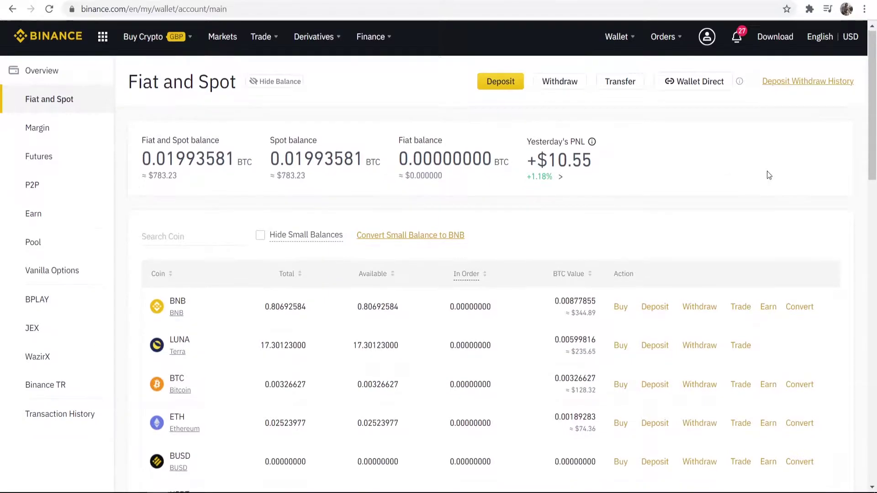
In the Fiat and Spot wallet, list BNB's trading pairs down to the GBP pairs like BNB/GBP
scroll(730, 236, "down", 3)
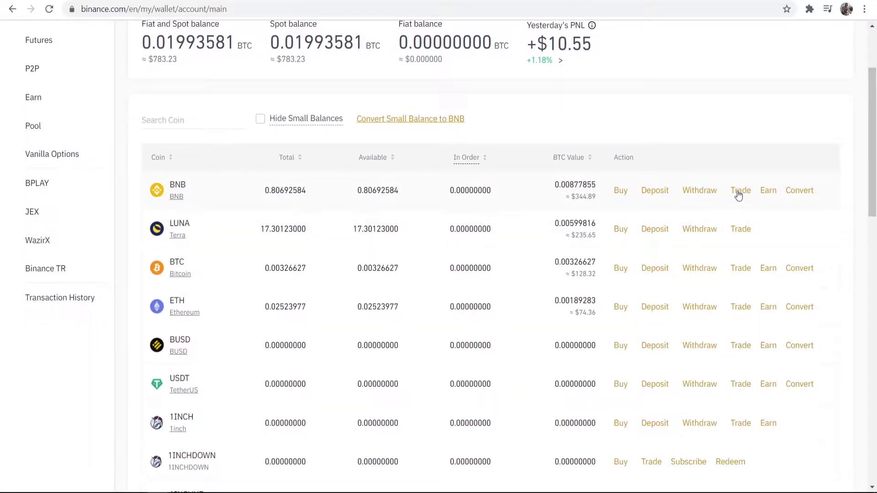
mouse_move(740, 195)
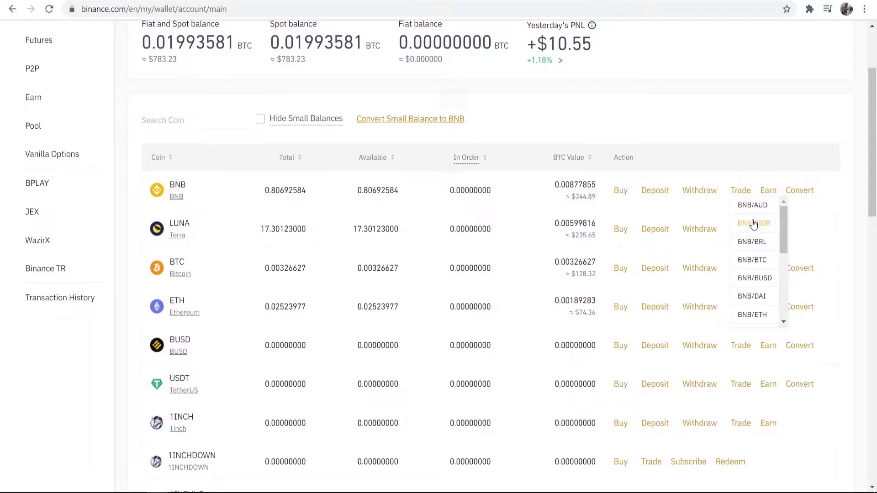
scroll(754, 262, "down", 2)
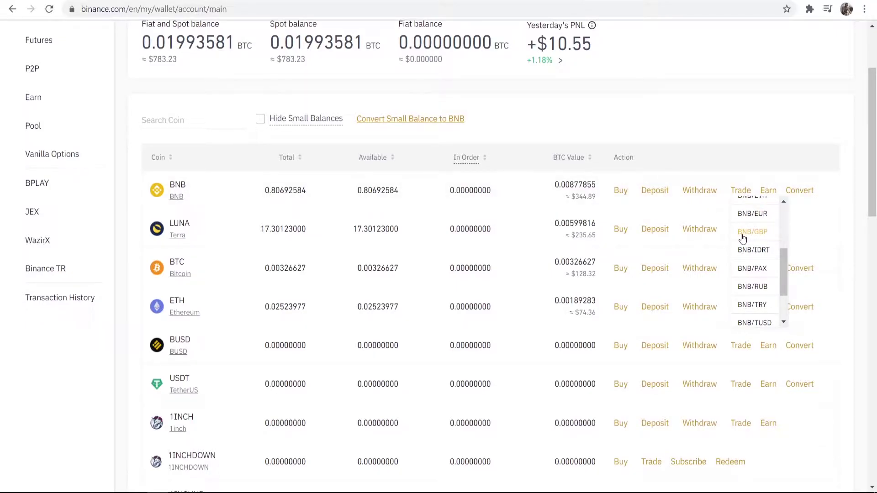
Open the BNB/GBP market and enter a market sell of 0.1291 BNB with the slider
left_click(752, 233)
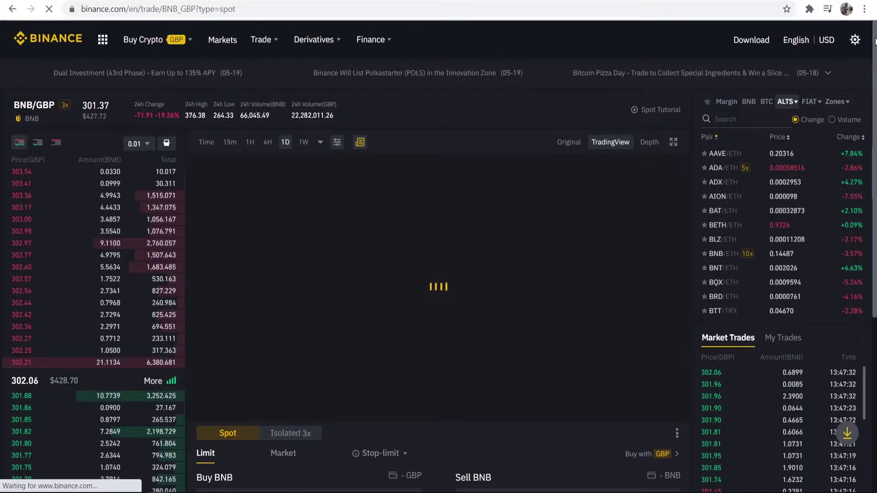
scroll(492, 165, "down", 6)
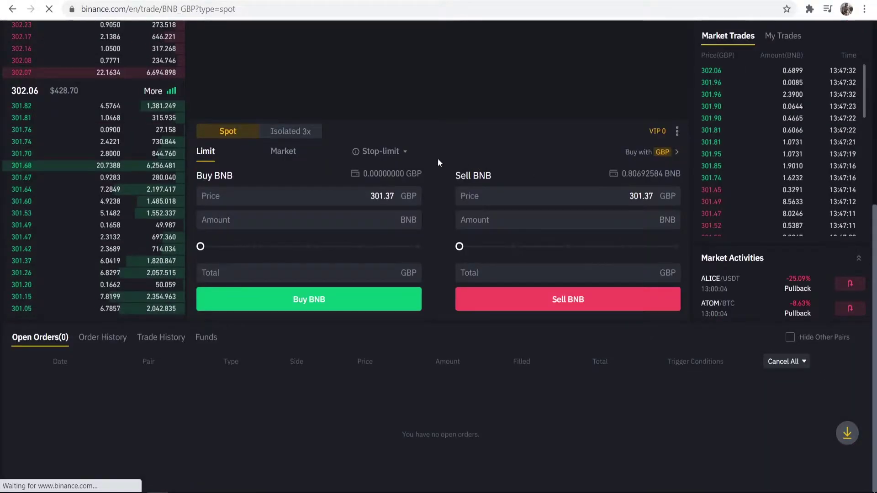
left_click(279, 152)
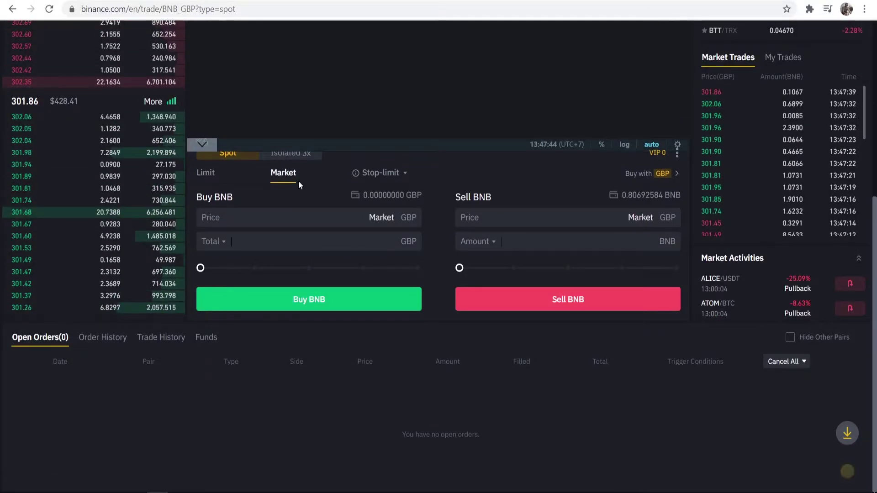
scroll(315, 191, "up", 1)
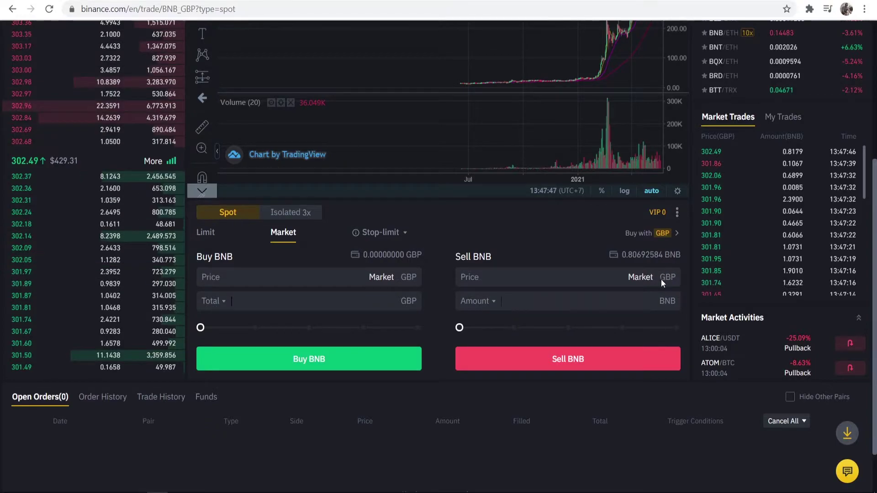
left_click_drag(516, 325, 495, 328)
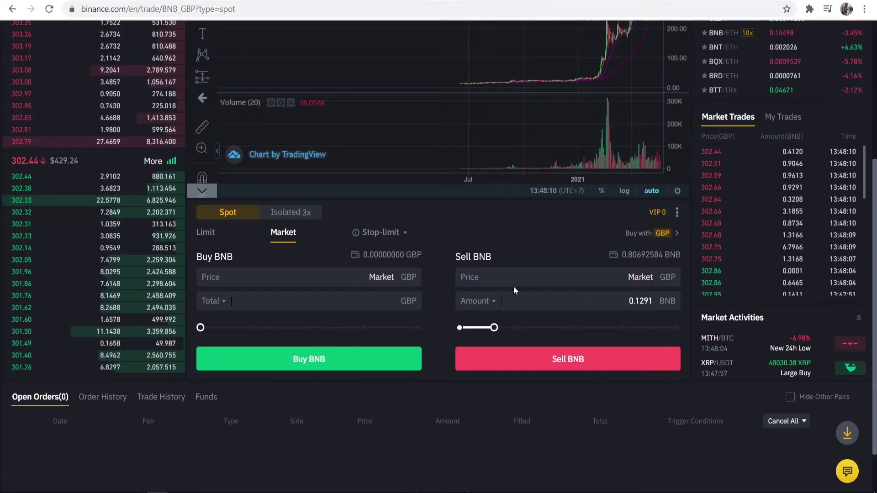
scroll(513, 291, "up", 5)
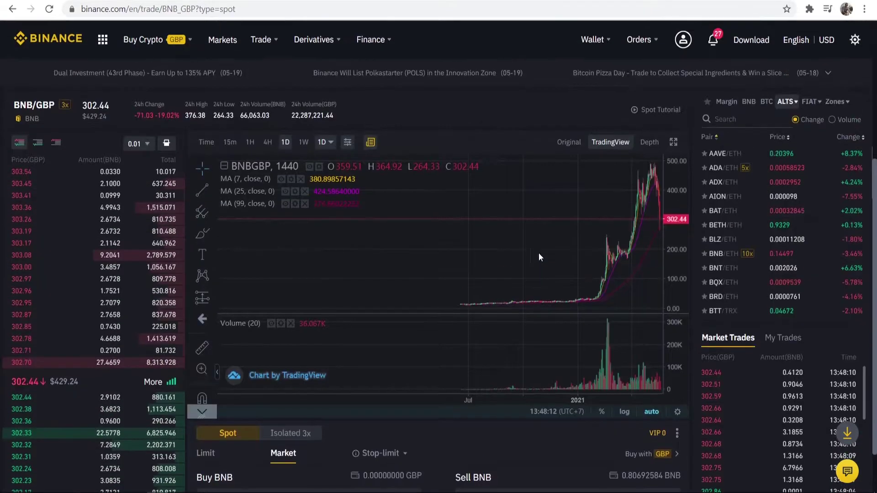
Go back to the wallet showing 0.80692584 BNB, then bring up link options for Classic trading
left_click(2, 10)
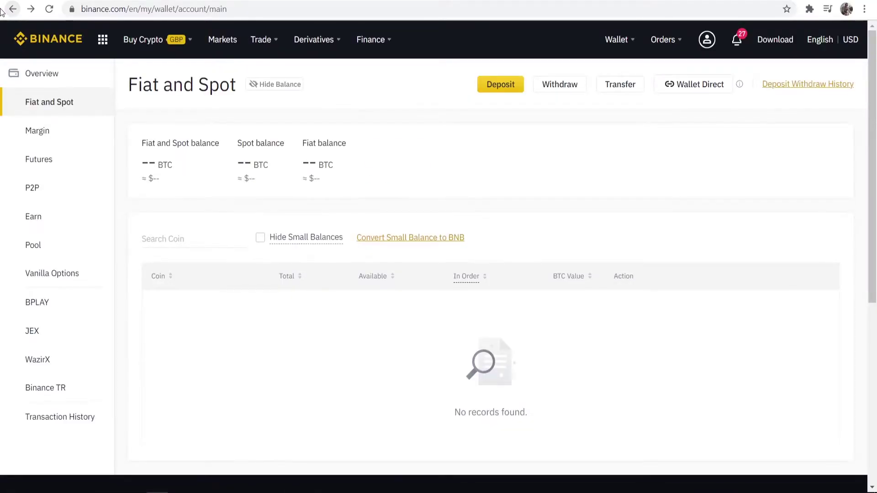
scroll(289, 330, "down", 1)
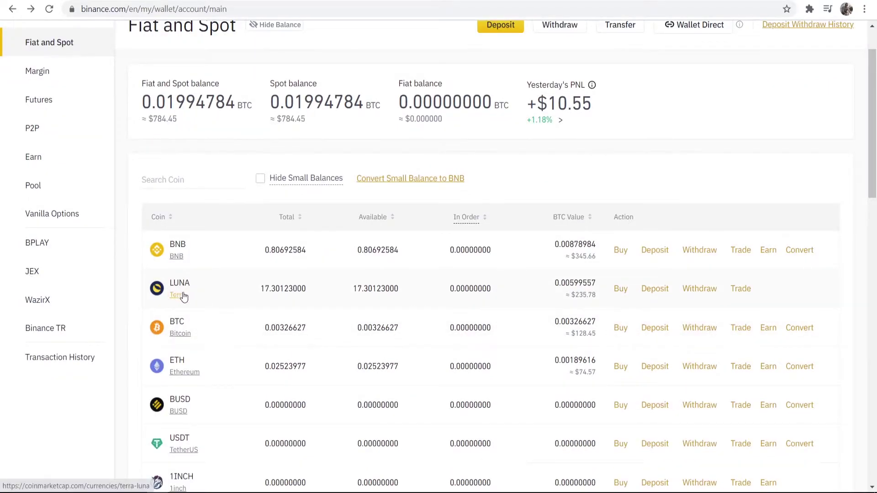
mouse_move(741, 289)
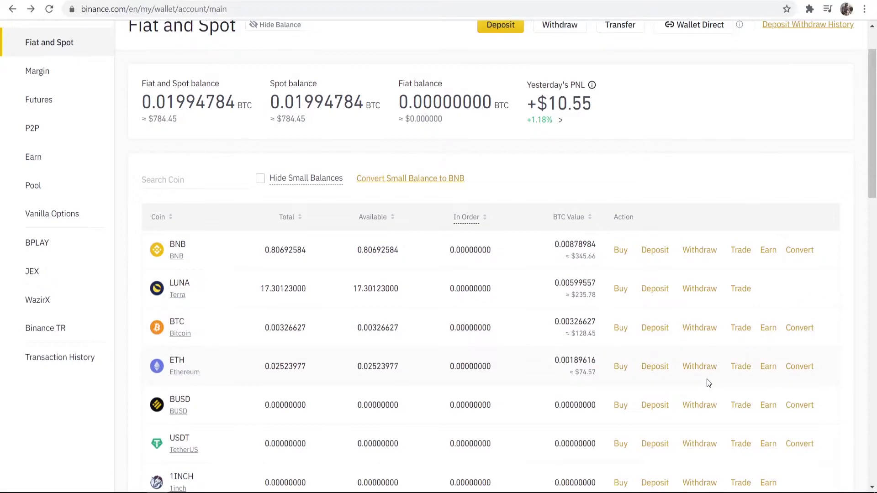
scroll(491, 246, "up", 2)
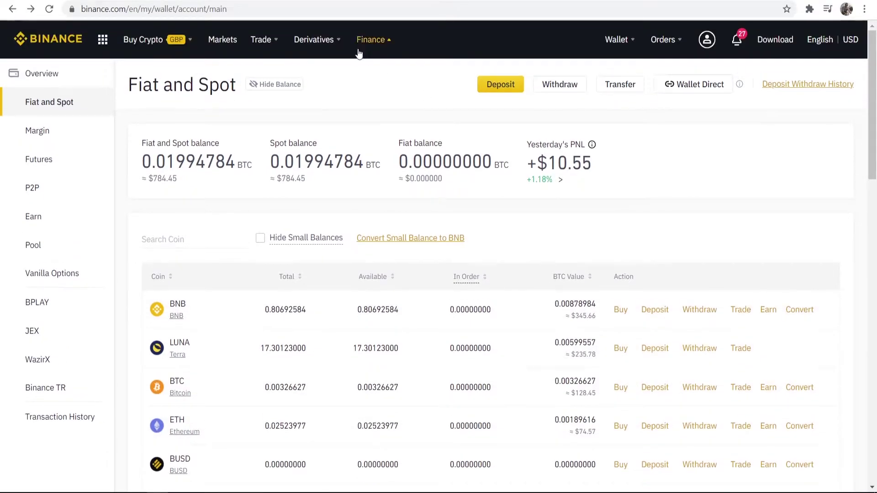
mouse_move(281, 40)
right_click(279, 106)
Open Classic trading in a new tab, filter its pair list to 'gbp', then return to the wallet
left_click(318, 113)
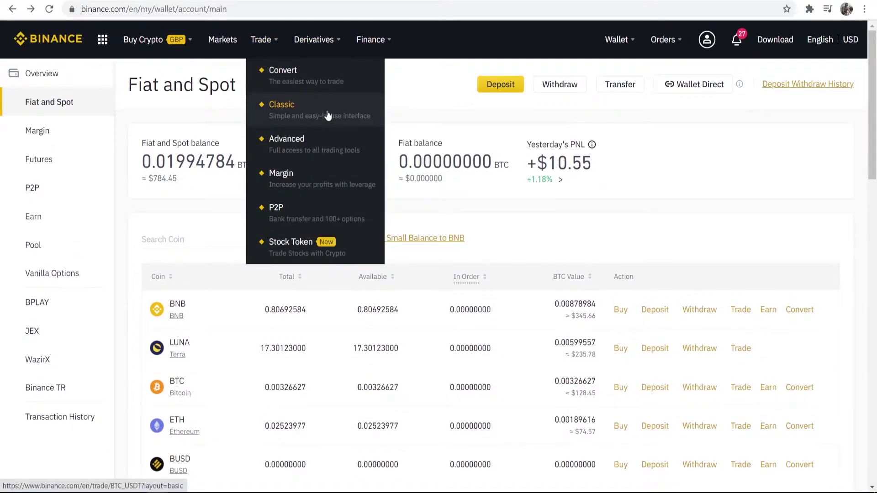
key("ctrl+Tab")
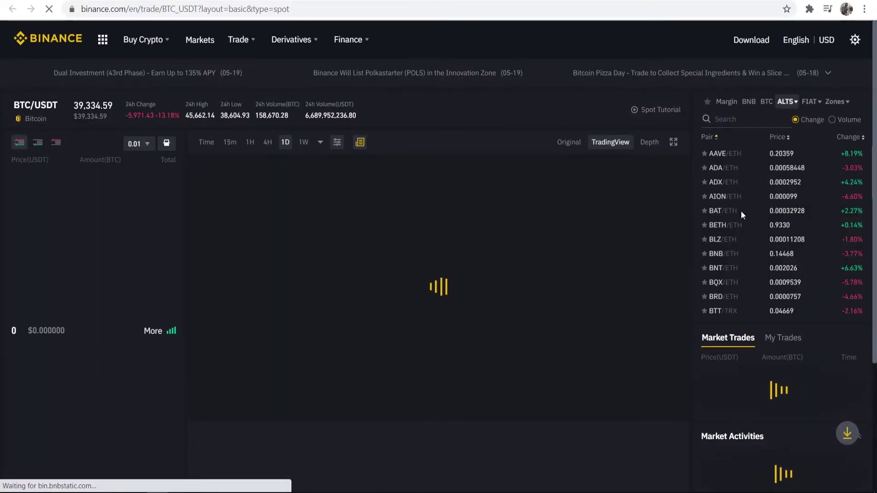
left_click(740, 117)
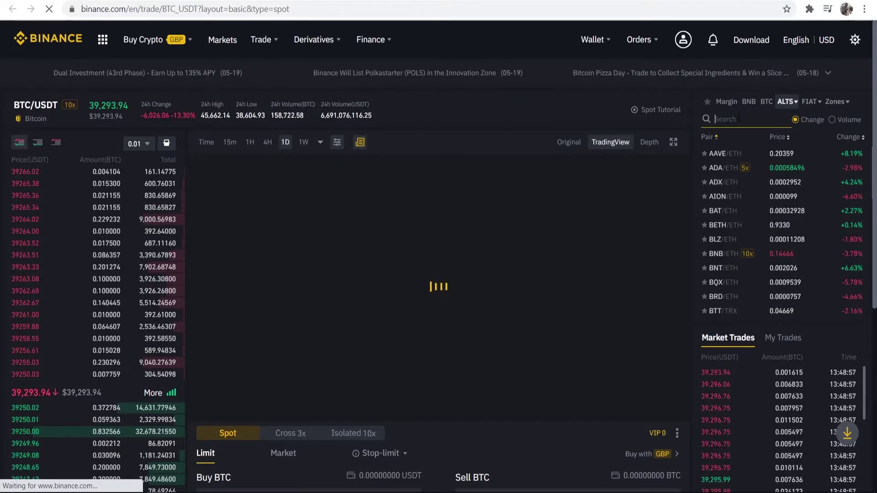
type("gbp")
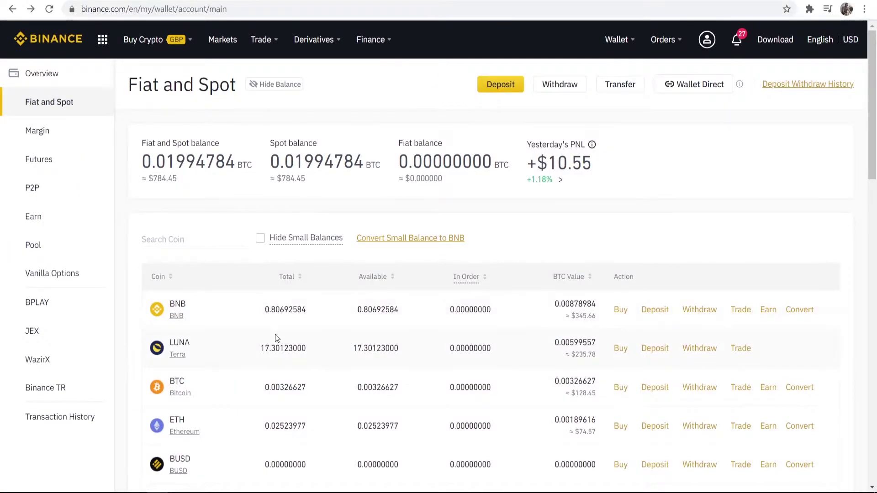
scroll(238, 335, "down", 2)
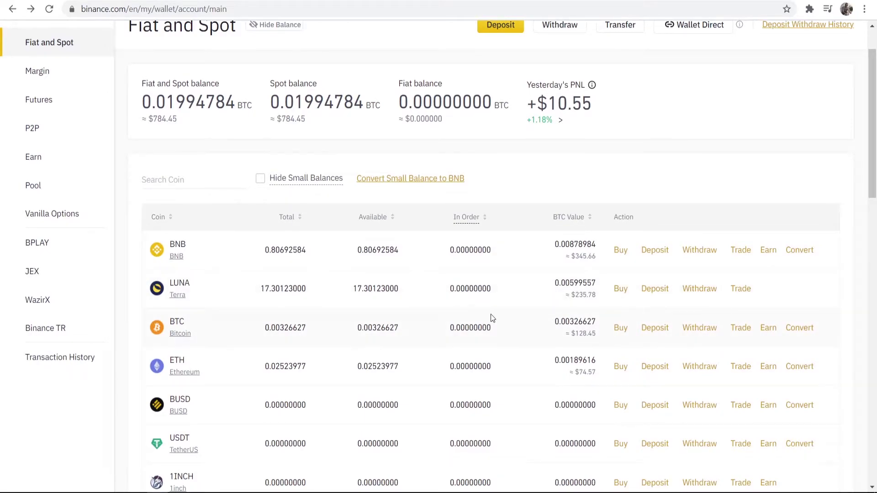
Open the LUNA/USDT spot market from the Trade link in the LUNA row
mouse_move(742, 289)
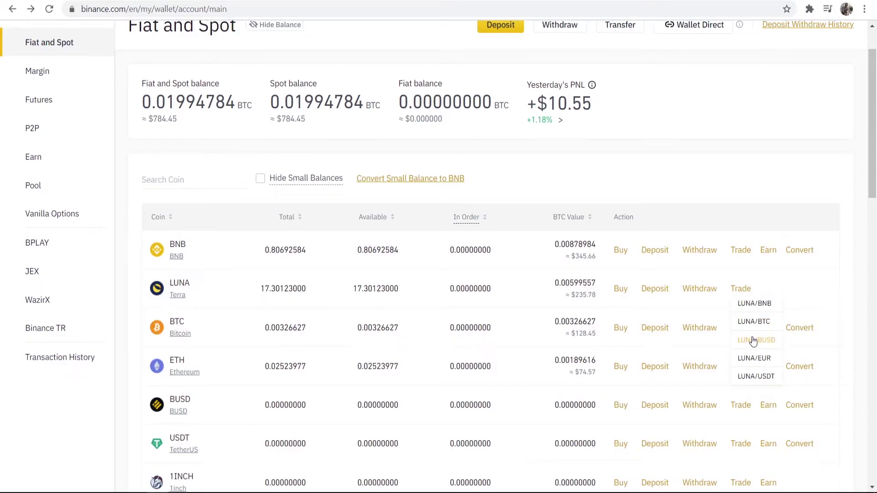
left_click(764, 378)
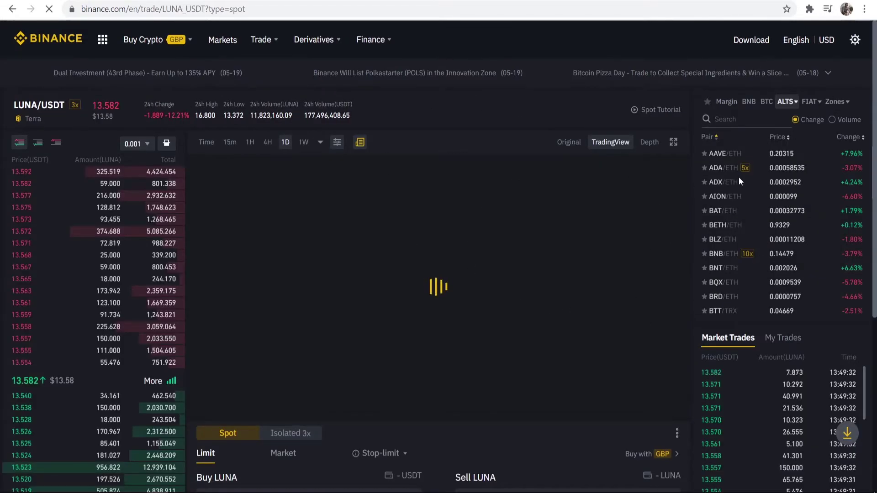
Set up a market sell of 39% of the LUNA balance, without submitting it
scroll(741, 109, "down", 6)
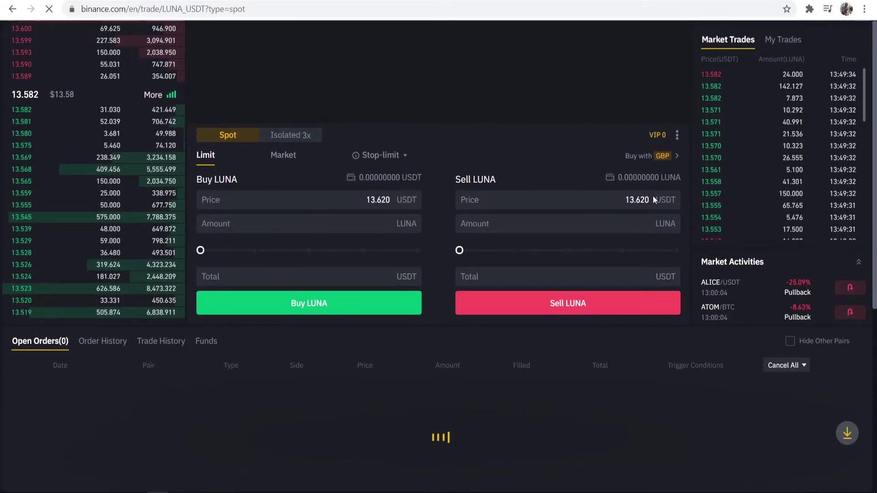
left_click(283, 156)
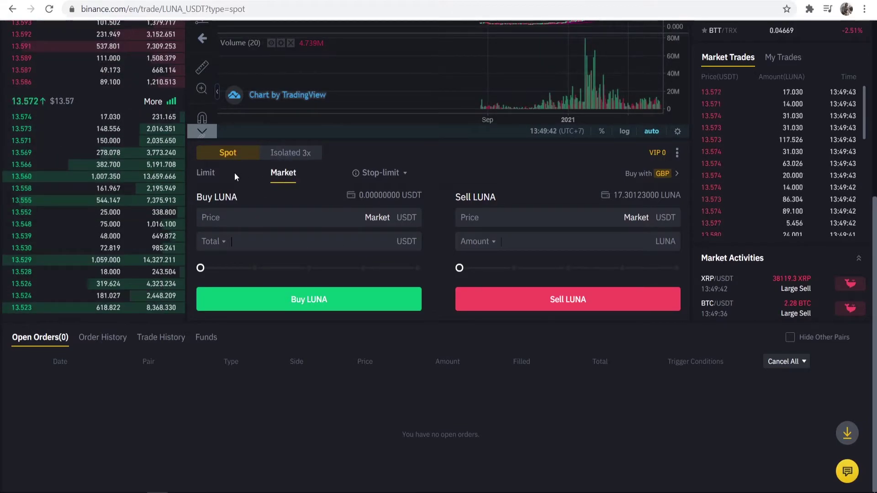
left_click(206, 172)
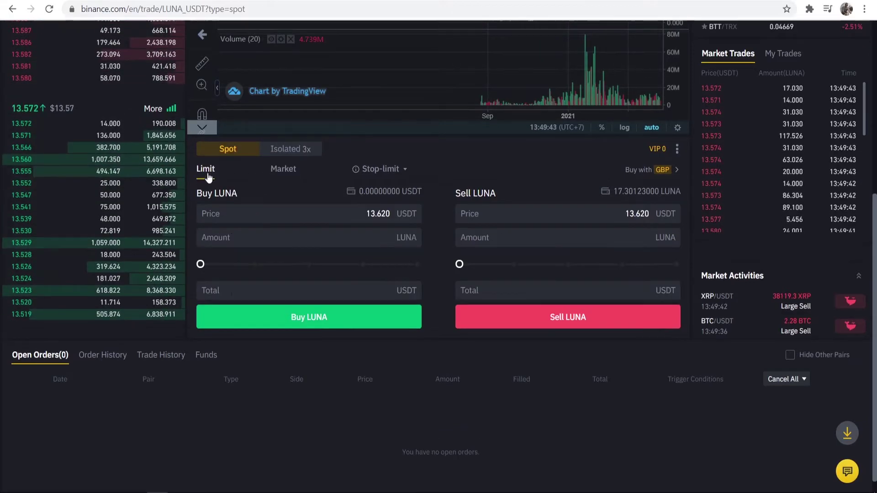
left_click(274, 173)
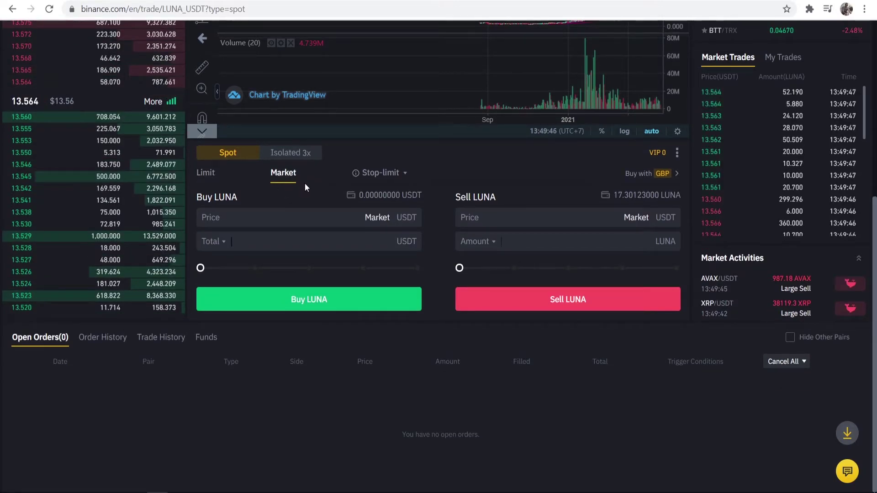
left_click(478, 242)
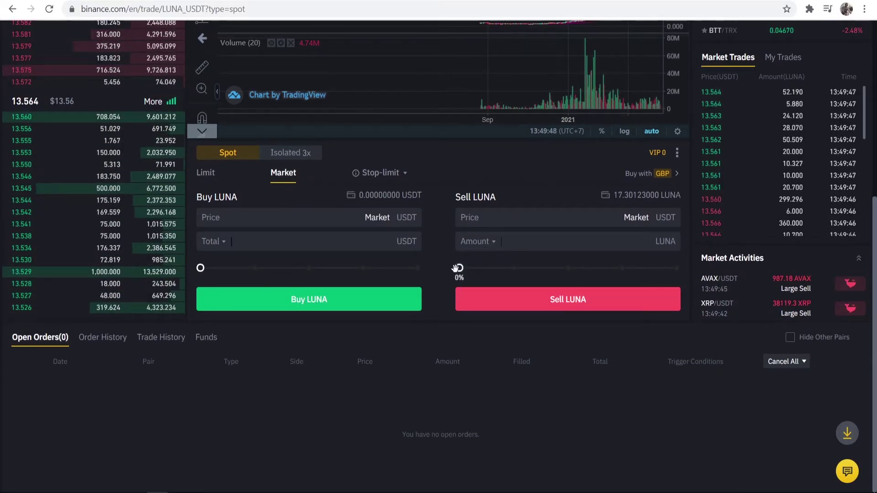
left_click_drag(497, 270, 457, 269)
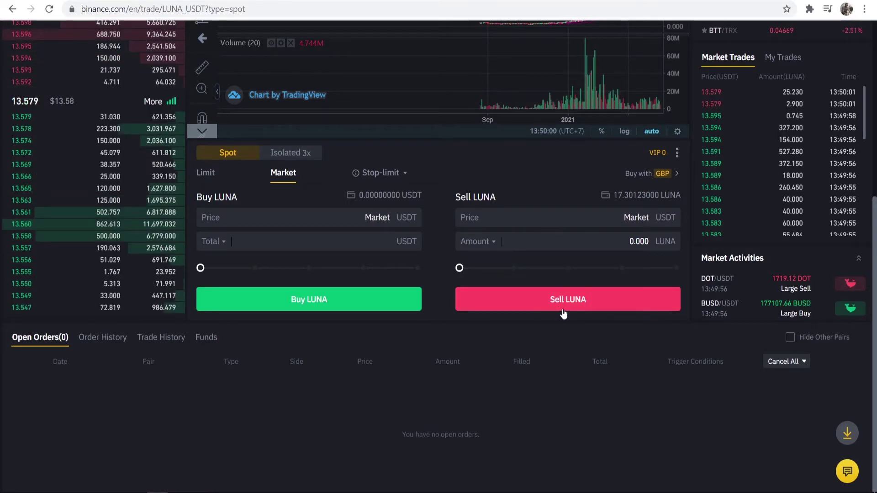
Go to the Fiat and Spot wallet balances from the Wallet menu
scroll(626, 261, "up", 6)
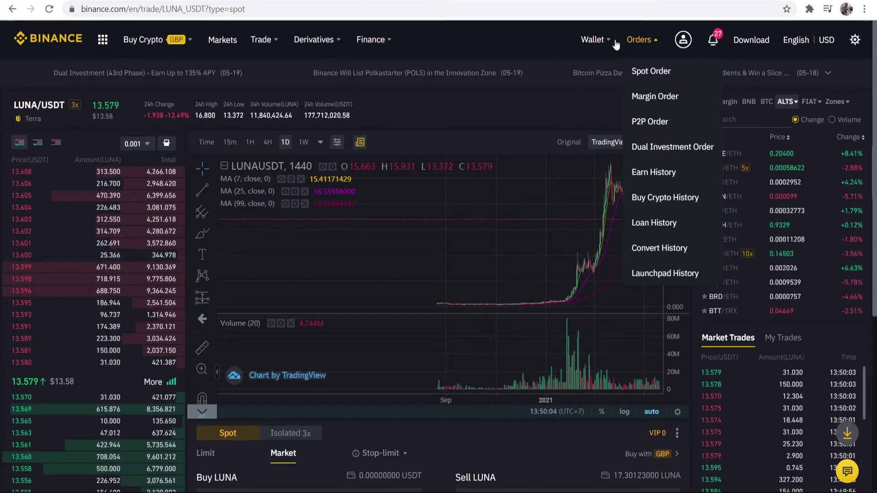
mouse_move(607, 40)
left_click(614, 100)
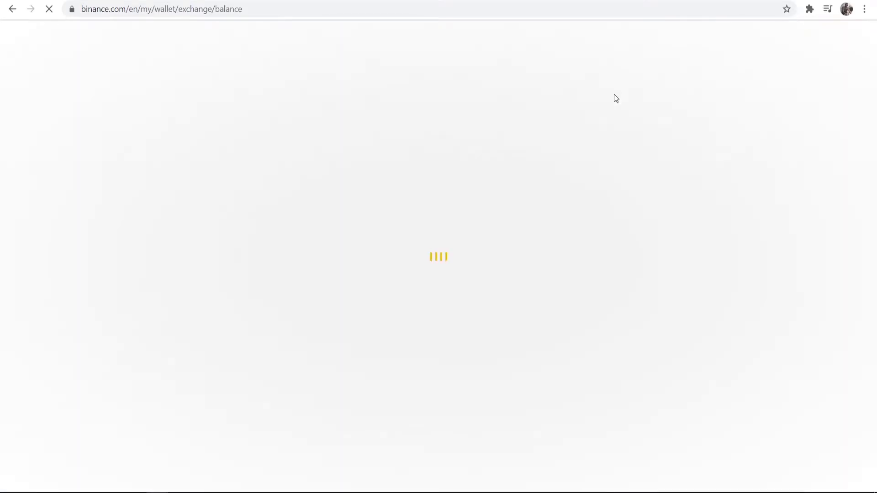
scroll(305, 244, "down", 1)
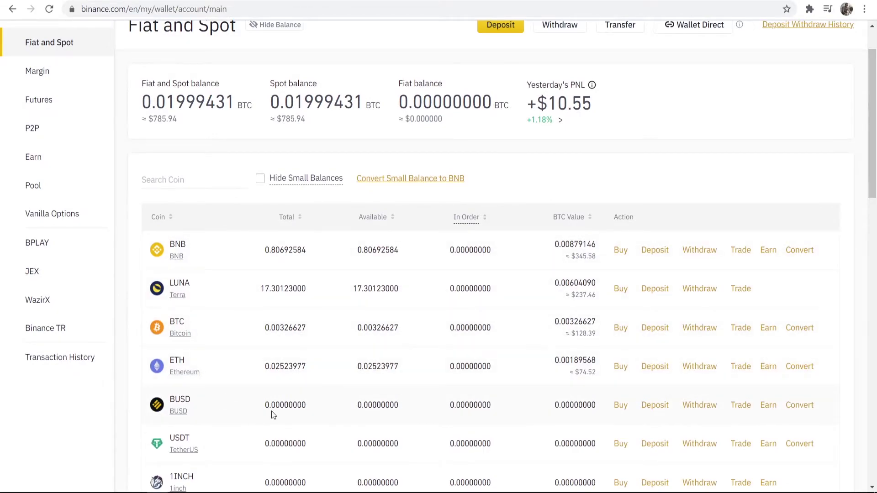
scroll(272, 415, "down", 1)
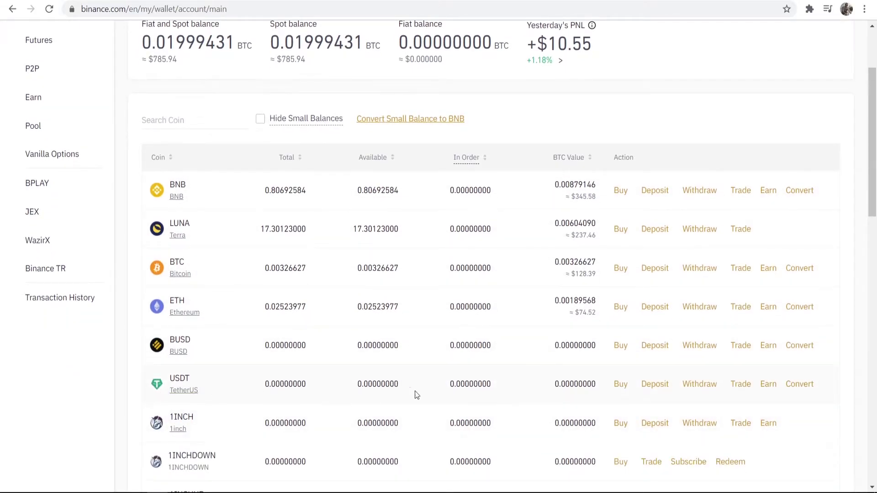
left_click_drag(502, 387, 441, 380)
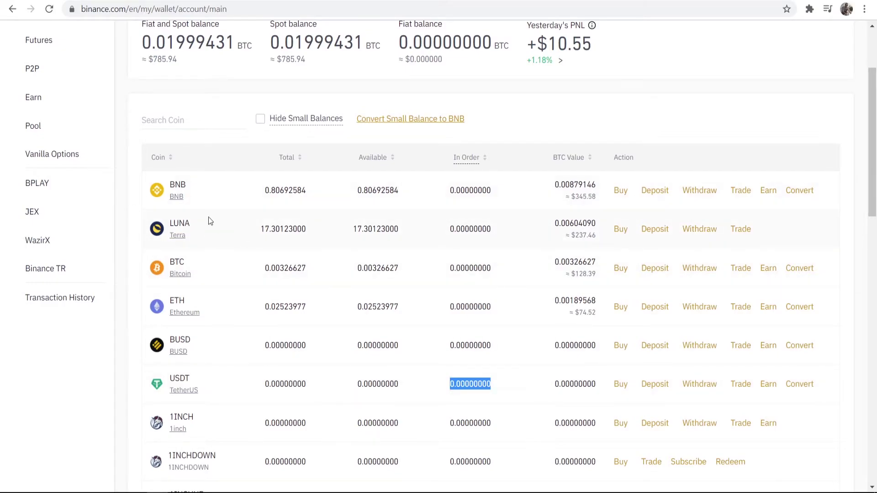
left_click(226, 387)
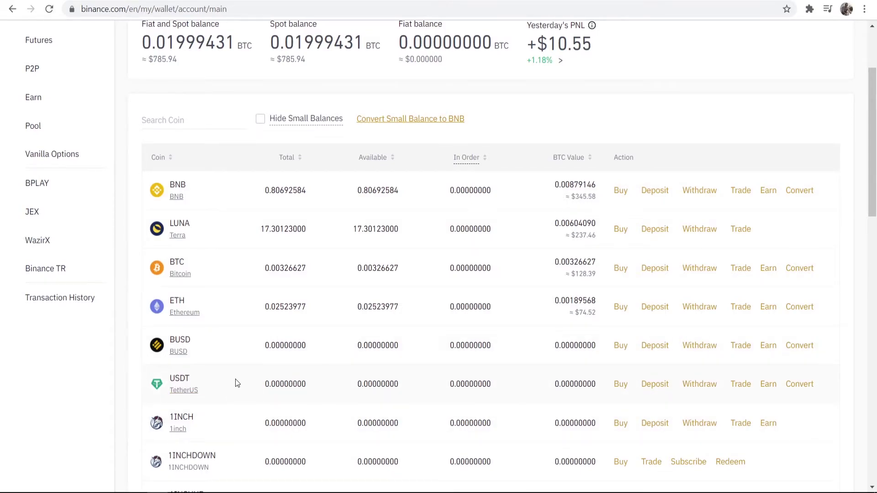
scroll(392, 330, "up", 3)
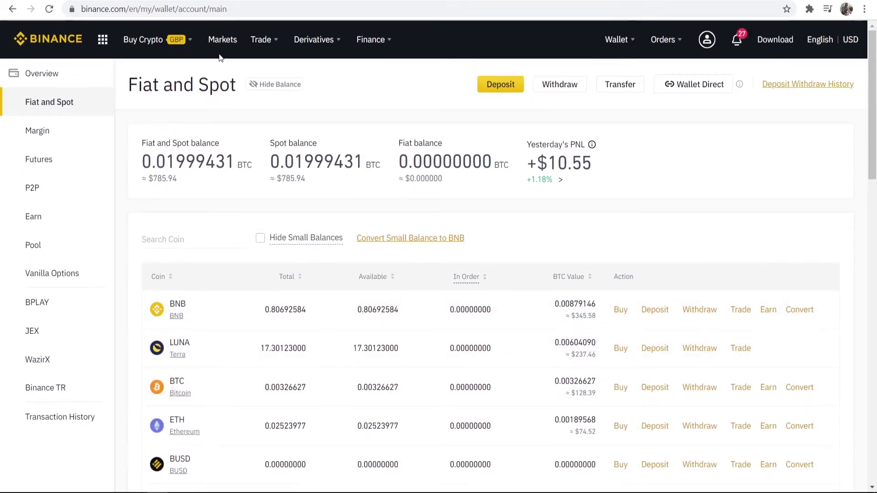
Open Classic trading, search pairs for 'gbp' and select the GBP/USDT market
mouse_move(266, 40)
left_click(277, 107)
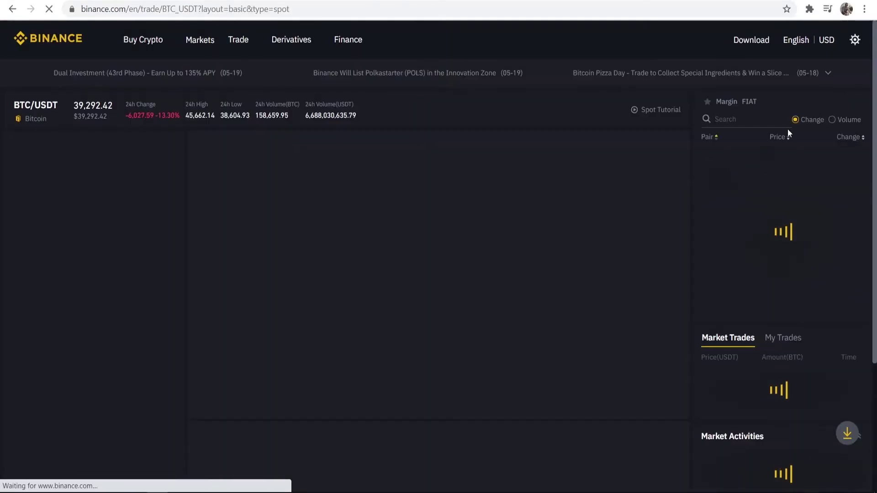
left_click(751, 120)
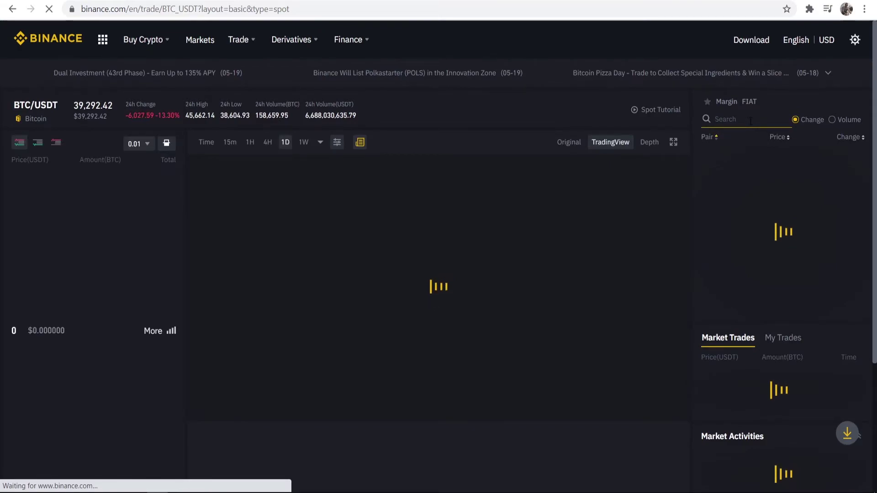
type("gbp")
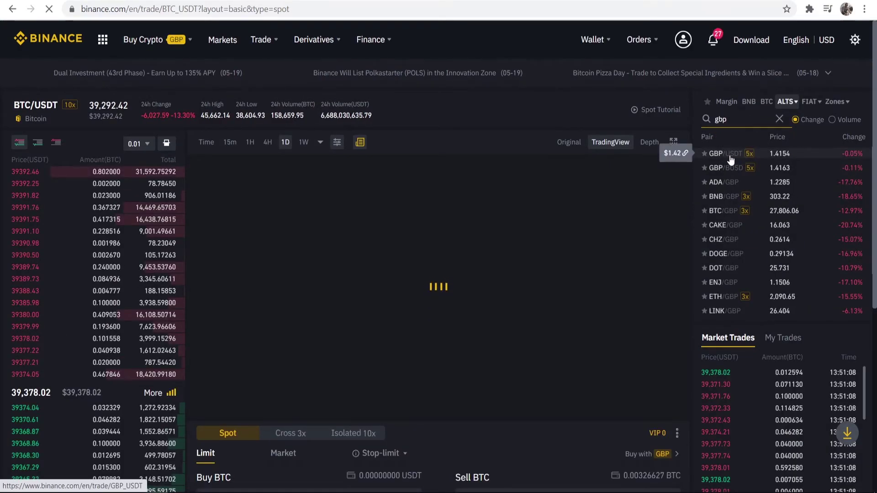
left_click(749, 158)
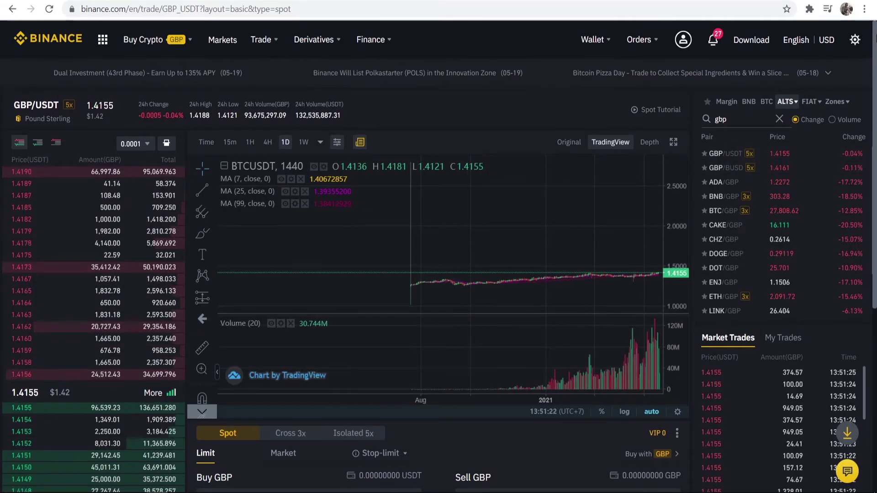
Set the GBP limit buy at 1.4154 USDT to the full USDT balance
scroll(666, 176, "down", 3)
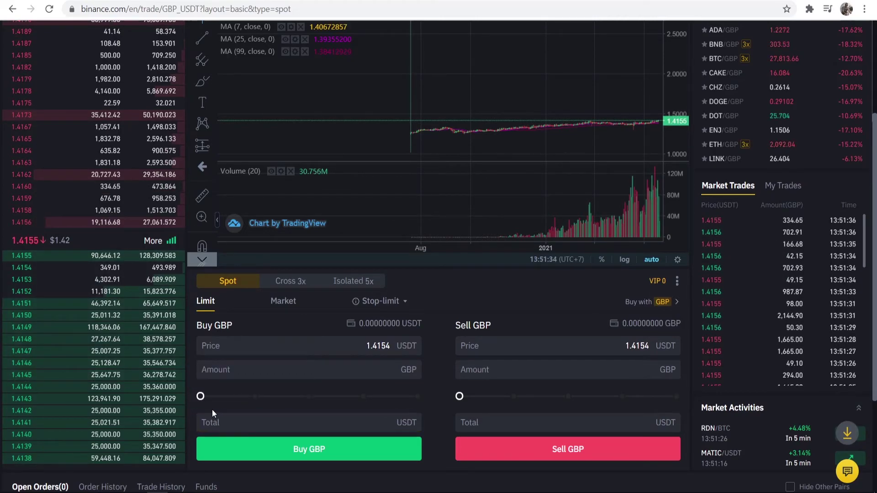
left_click_drag(200, 396, 470, 400)
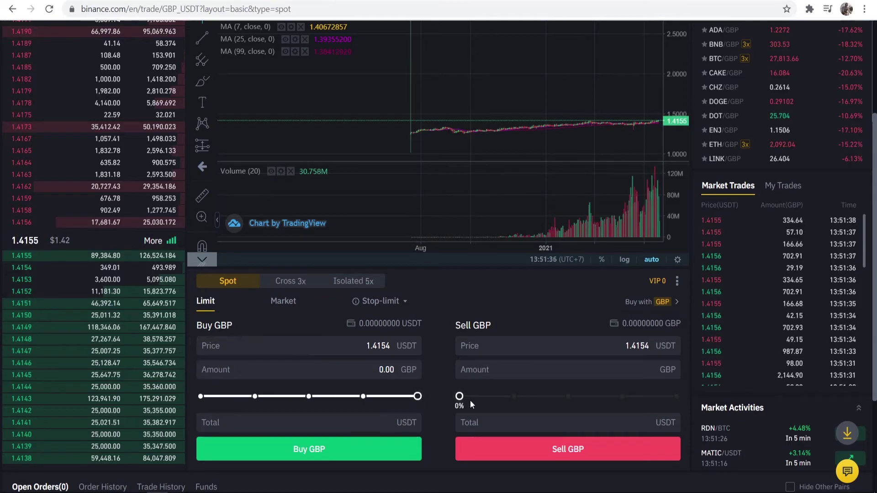
left_click(371, 371)
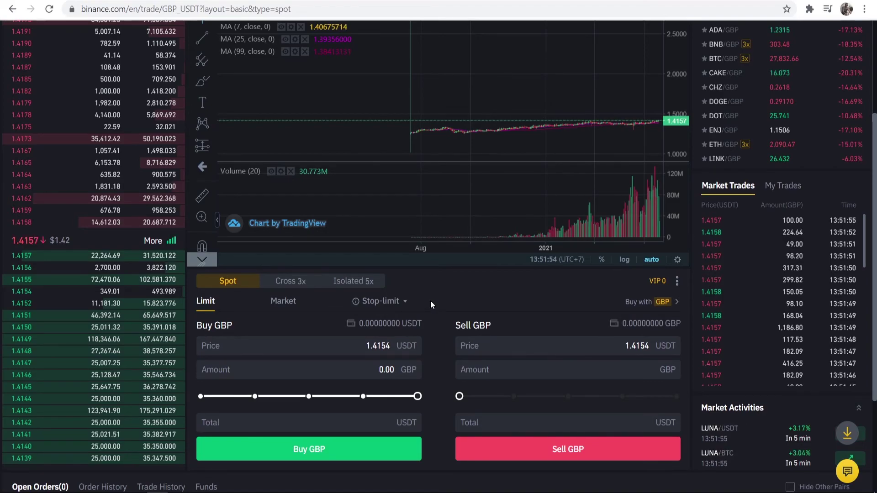
Return to the Fiat and Spot wallet page
scroll(430, 300, "down", 3)
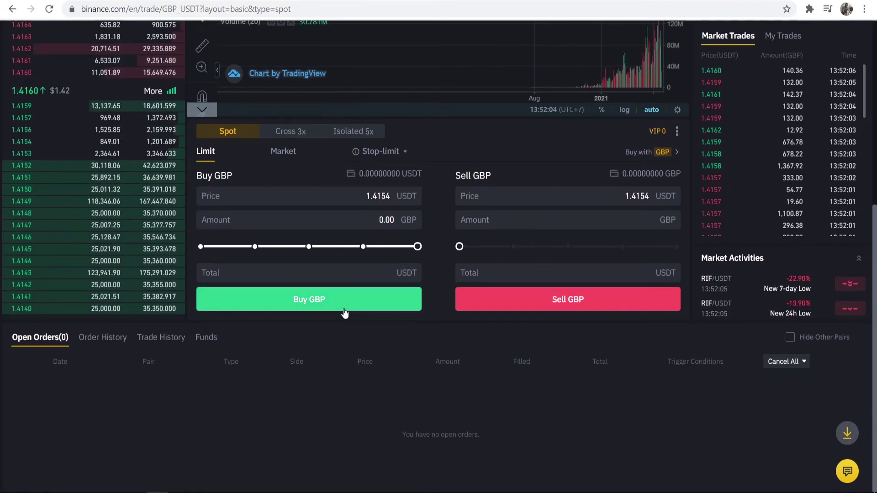
scroll(360, 314, "up", 6)
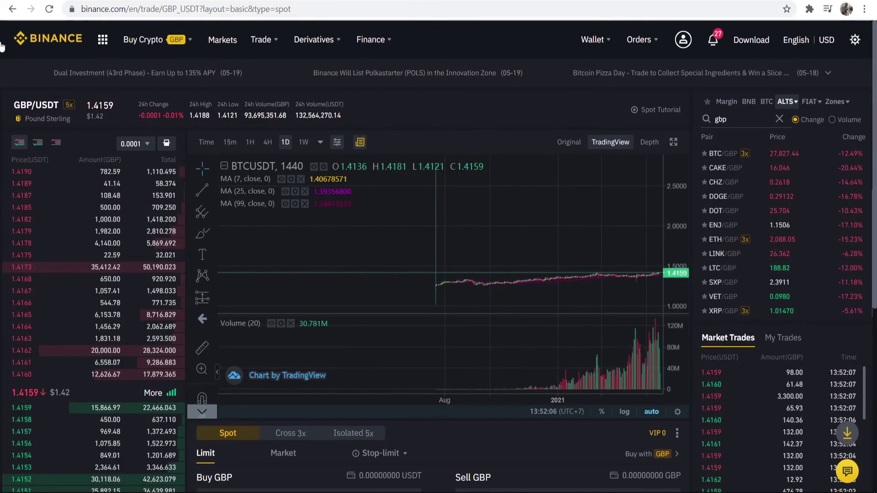
left_click(12, 9)
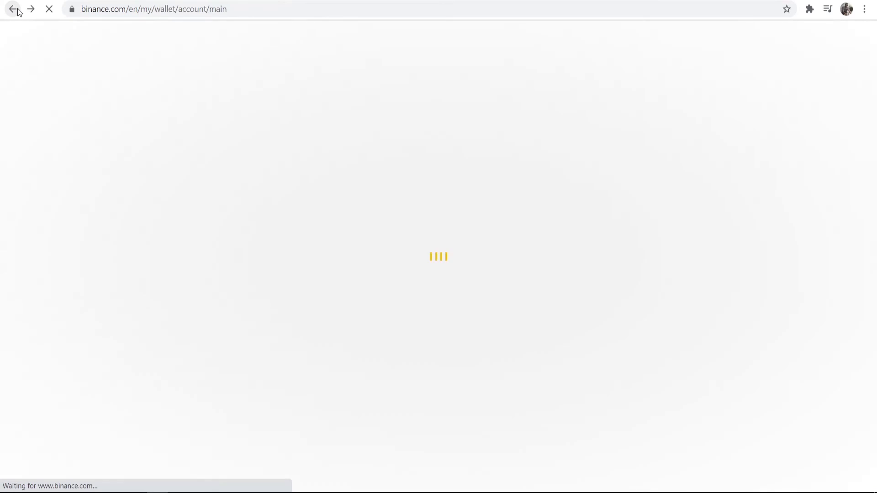